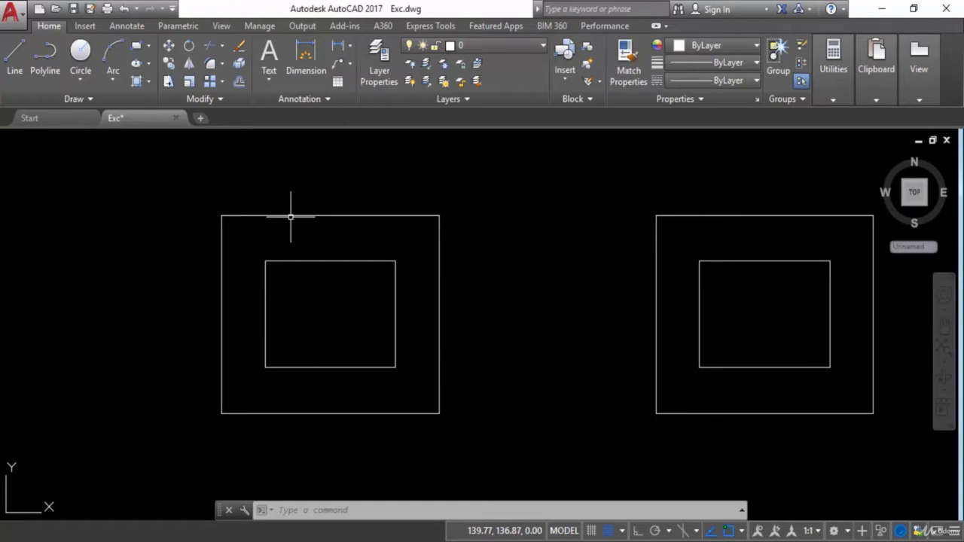
Step: Start a new hatch with the predefined ANSI31 pattern and set its colour to yellow
type("h")
key("Return")
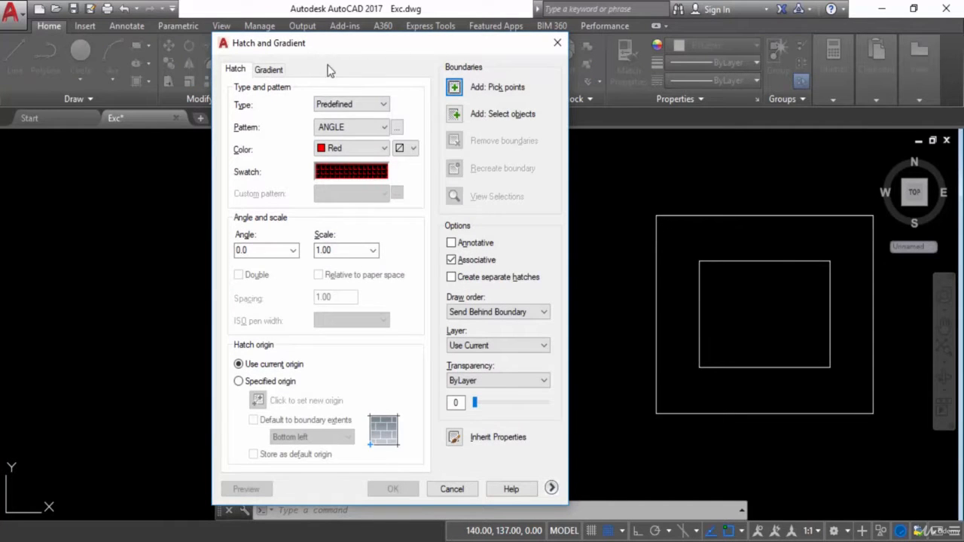
left_click(396, 128)
left_click(372, 144)
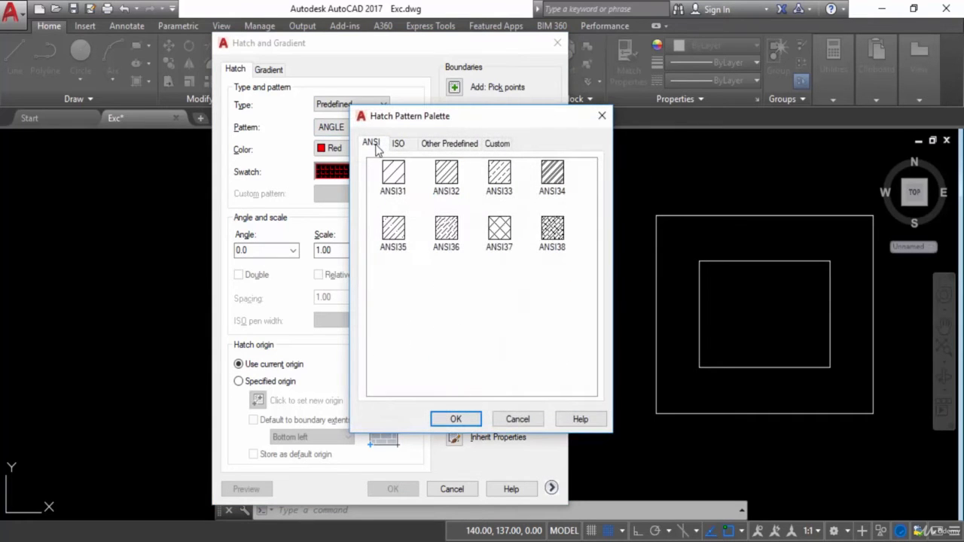
left_click(395, 177)
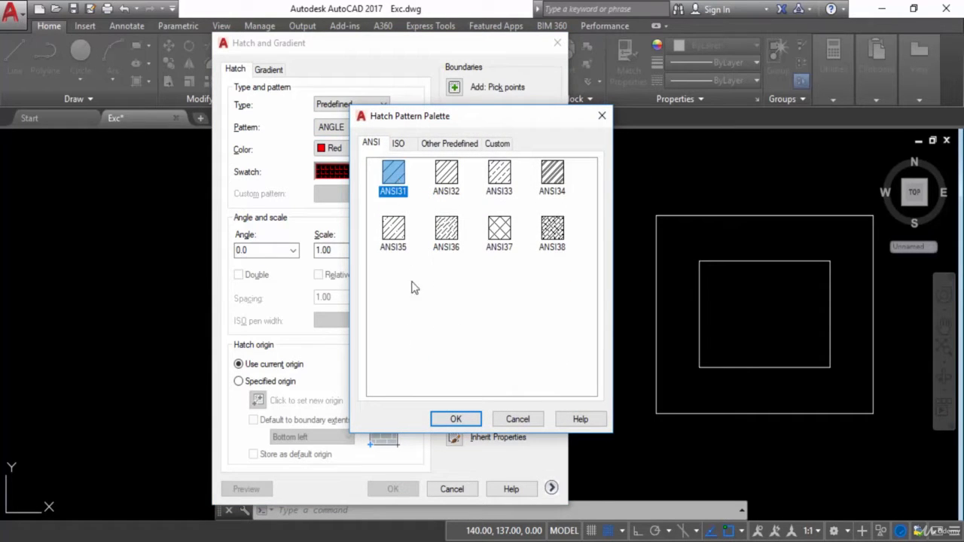
left_click(455, 419)
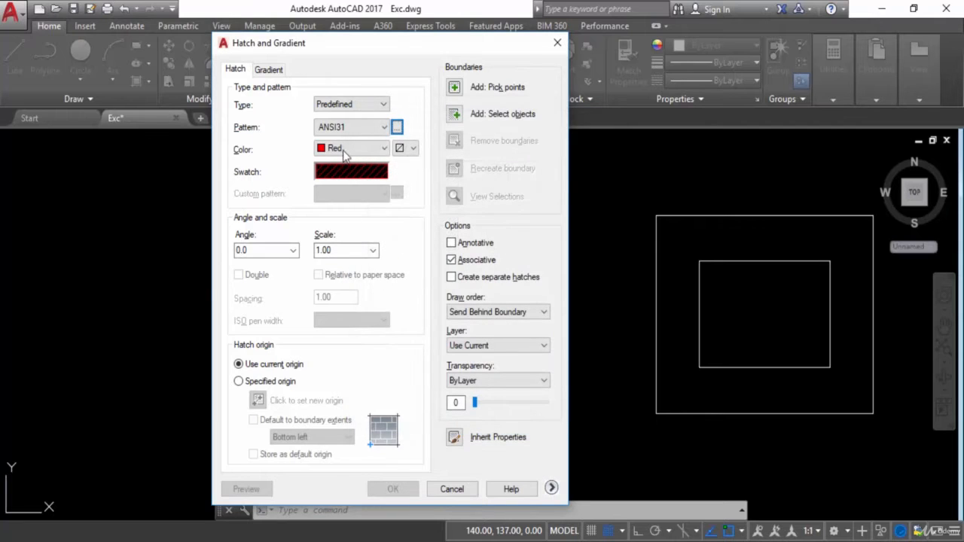
left_click(385, 148)
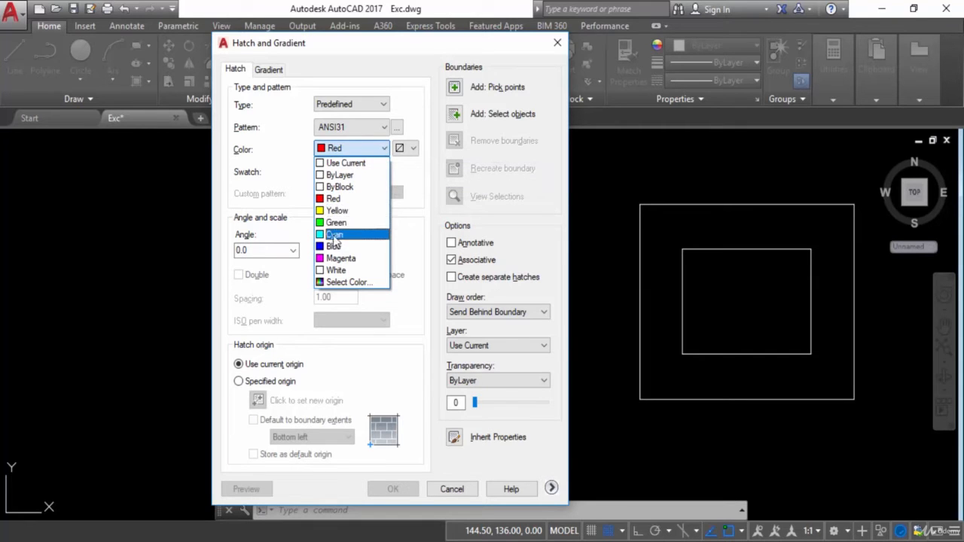
left_click(338, 210)
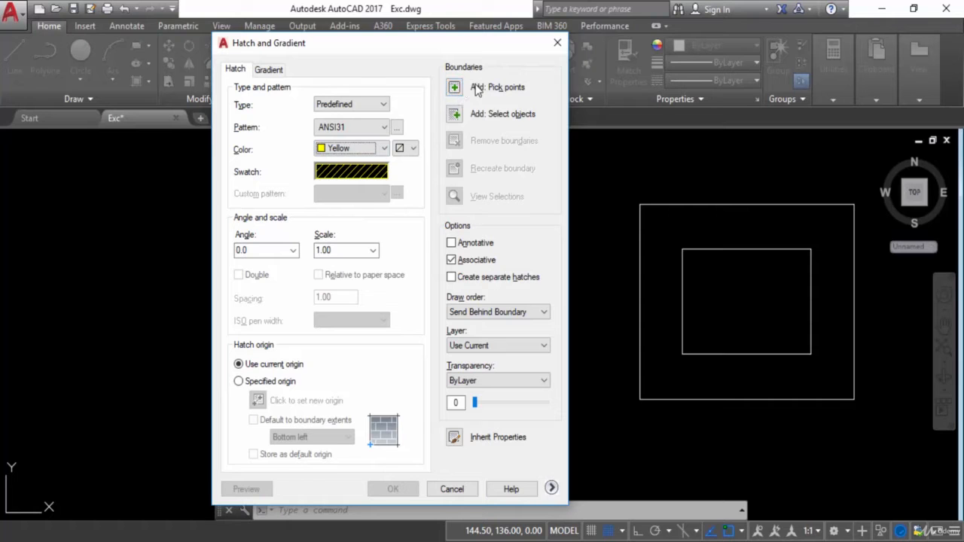
Step: Add the area between the left pair of nested rectangles as the hatch boundary and preview the line density
left_click(455, 88)
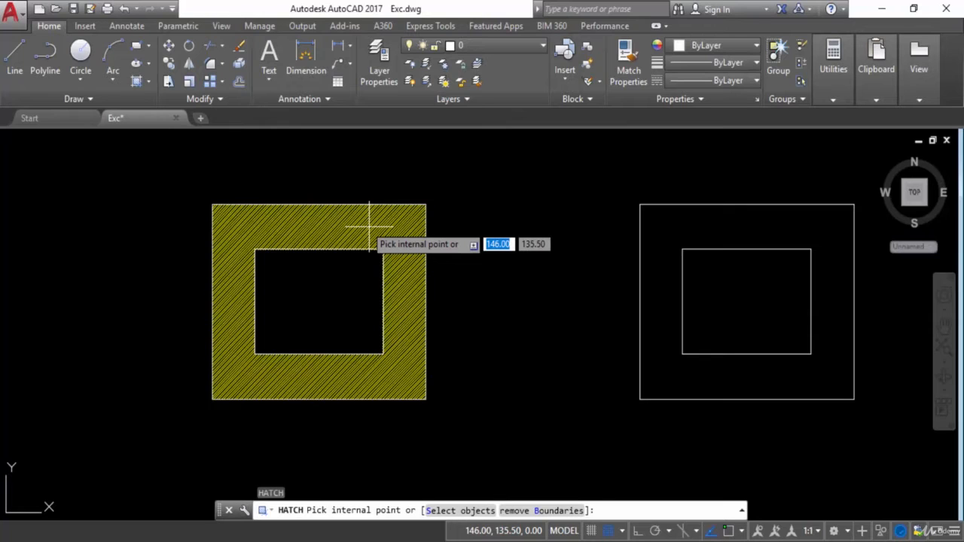
left_click(369, 226)
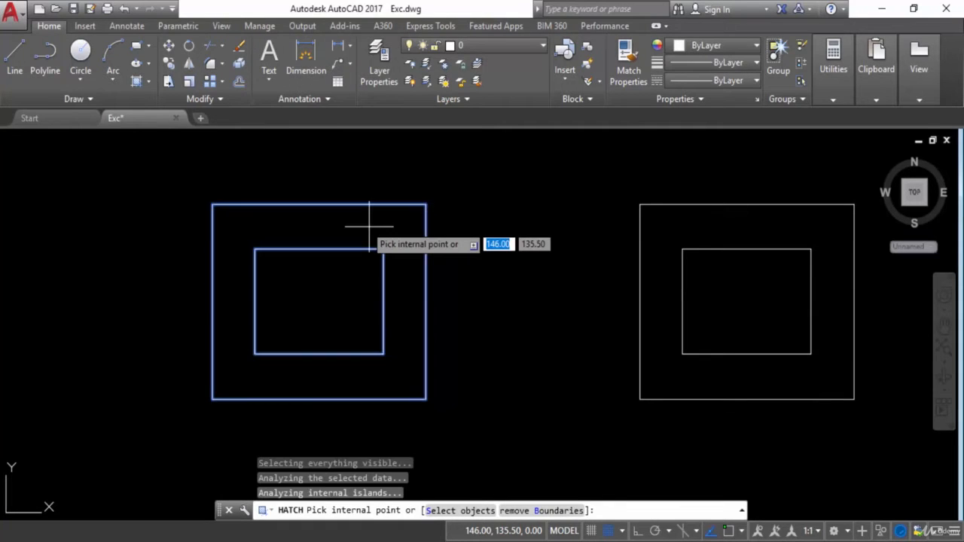
key("Return")
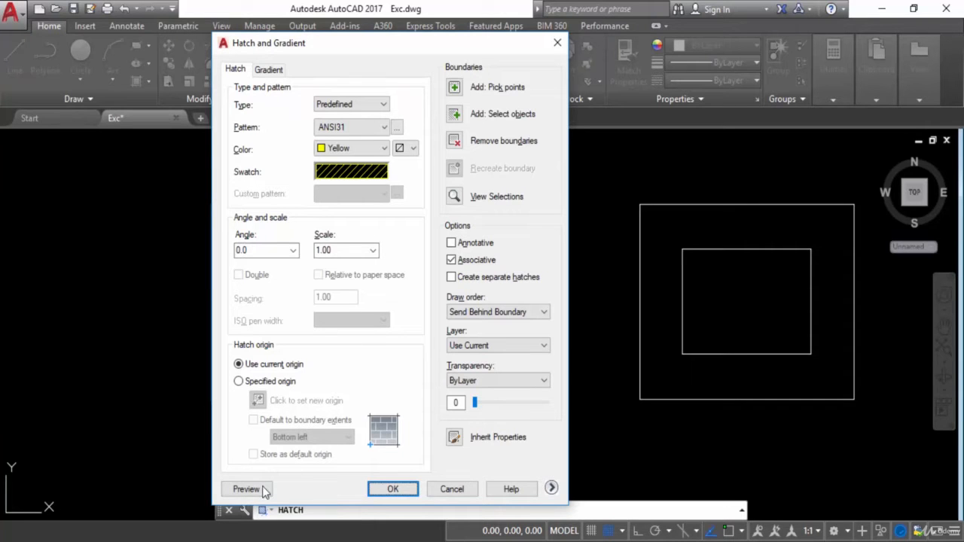
left_click(262, 491)
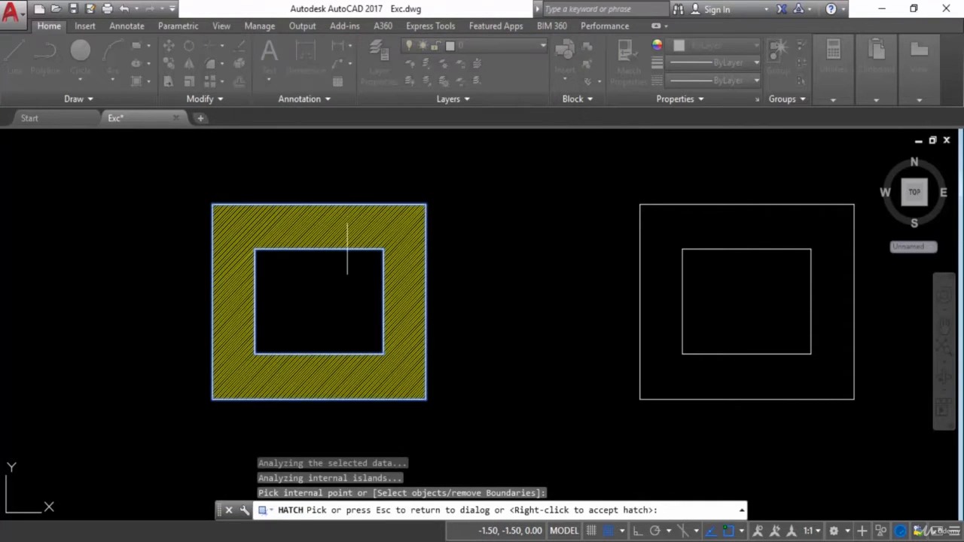
scroll(347, 249, "up", 5)
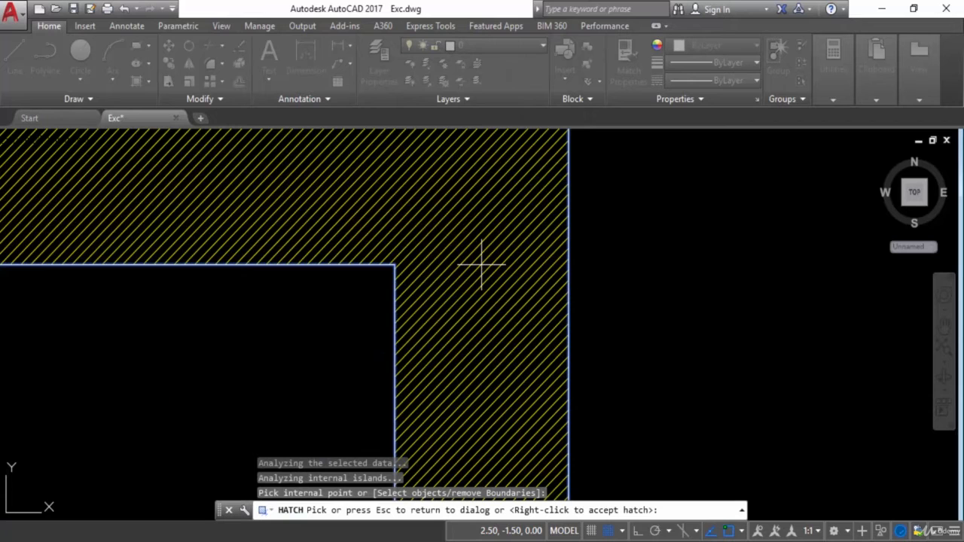
scroll(481, 265, "up", 2)
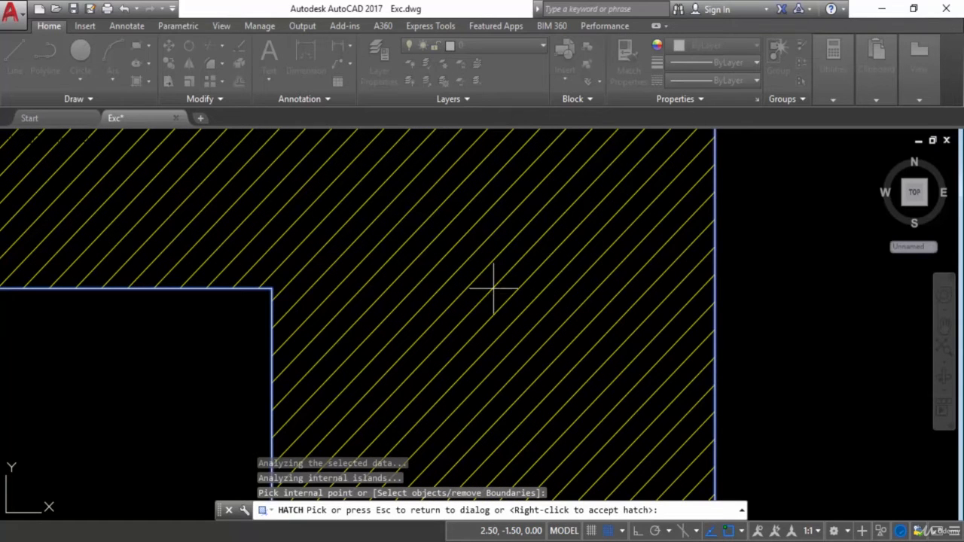
scroll(432, 279, "down", 6)
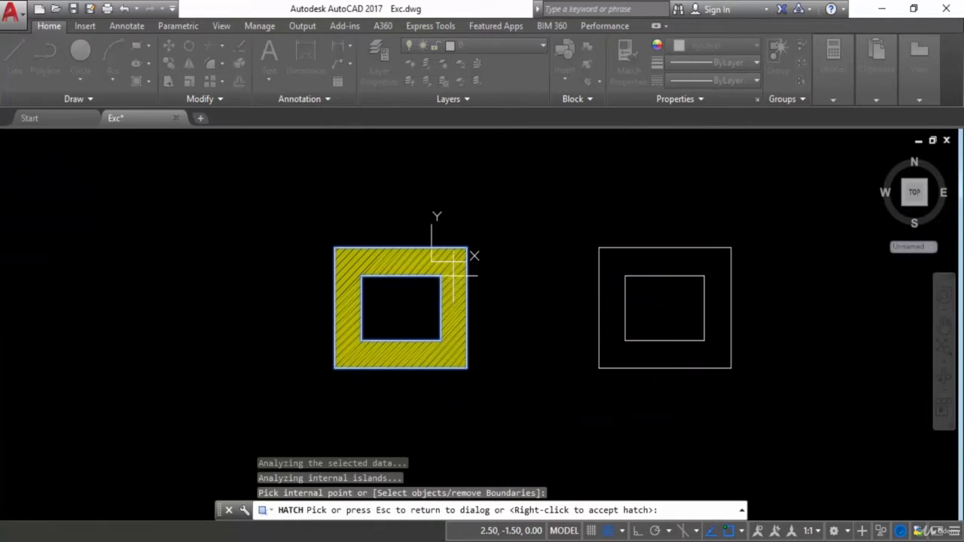
scroll(433, 302, "up", 4)
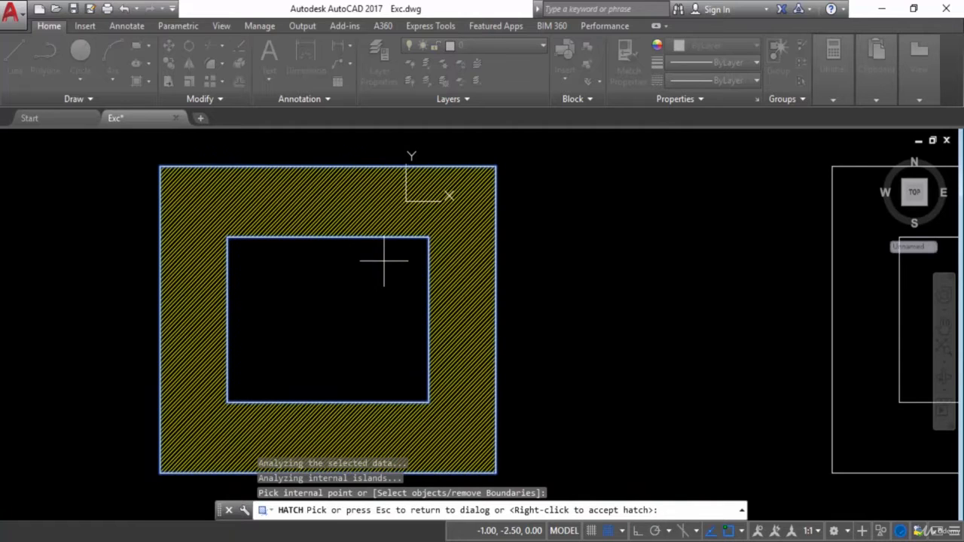
key("Escape")
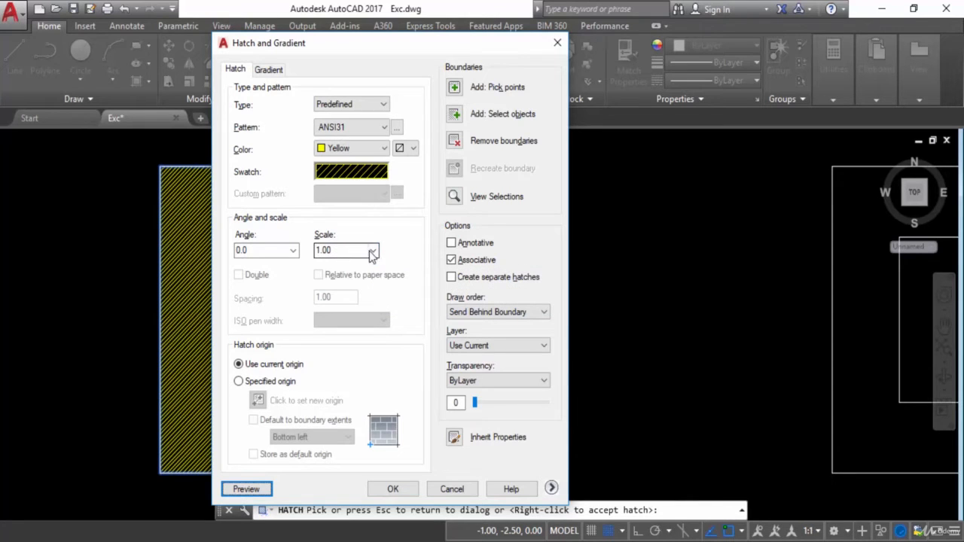
Step: Set the hatch scale to 4, keeping the angle at 0
double_click(343, 251)
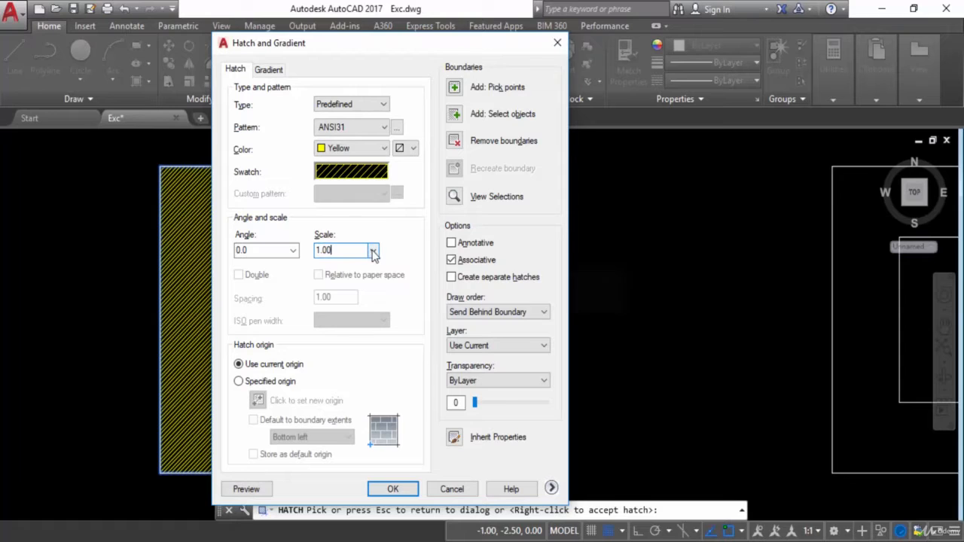
left_click(373, 252)
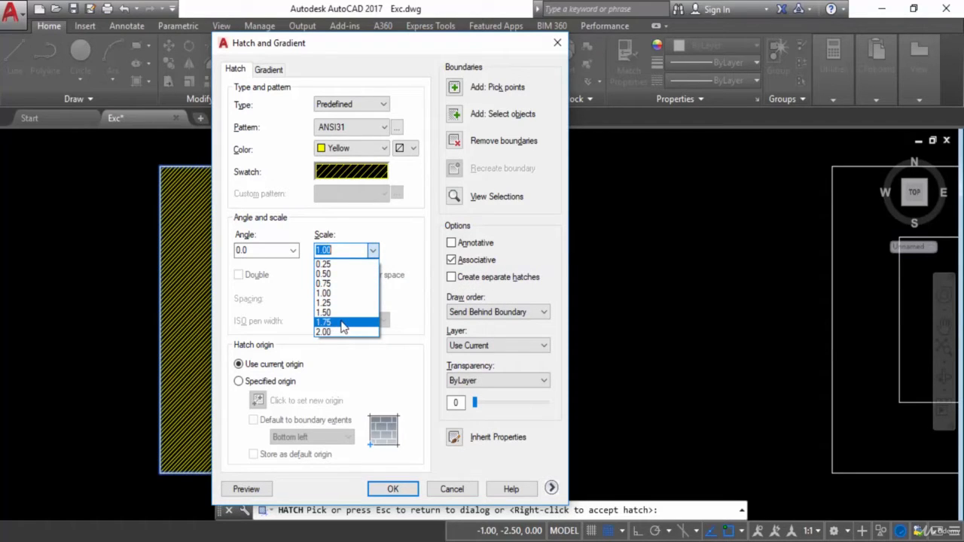
left_click(341, 250)
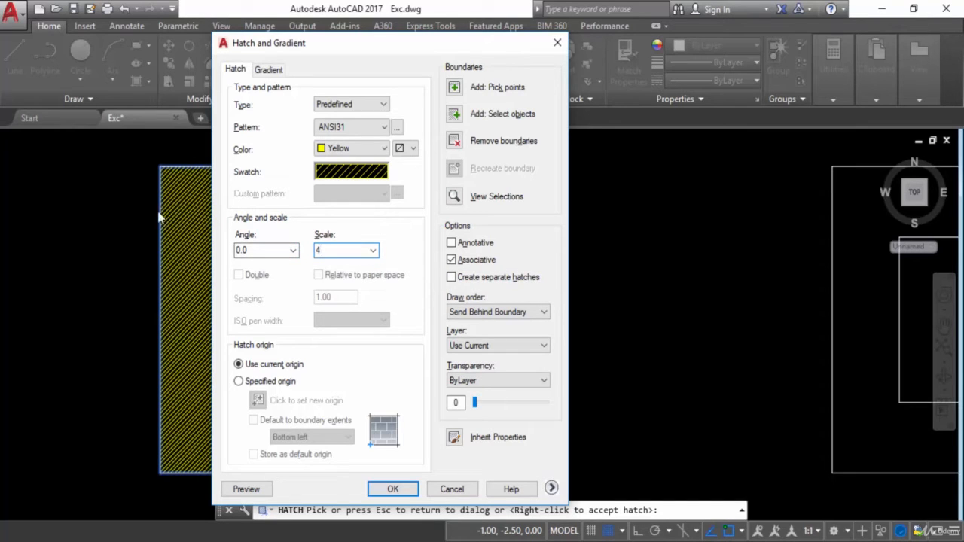
left_click(293, 250)
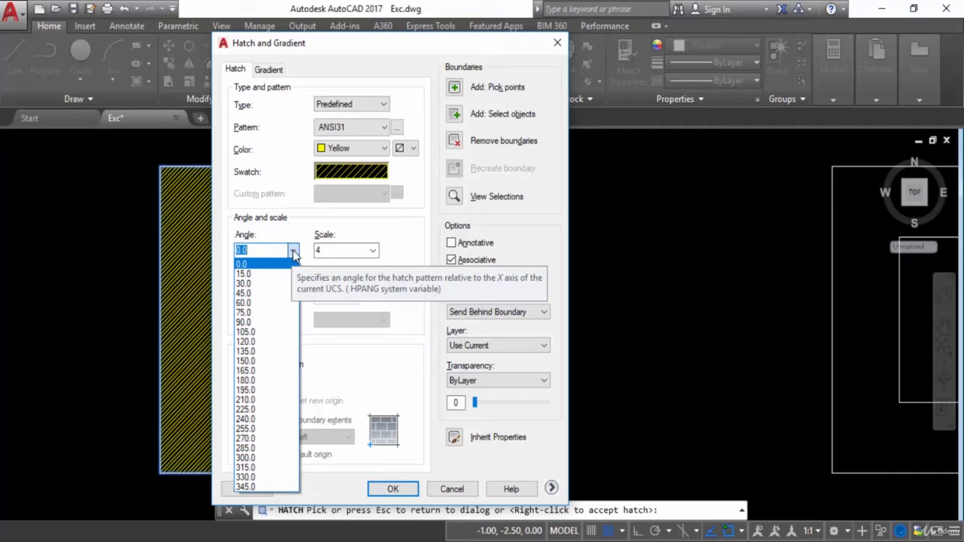
left_click(294, 253)
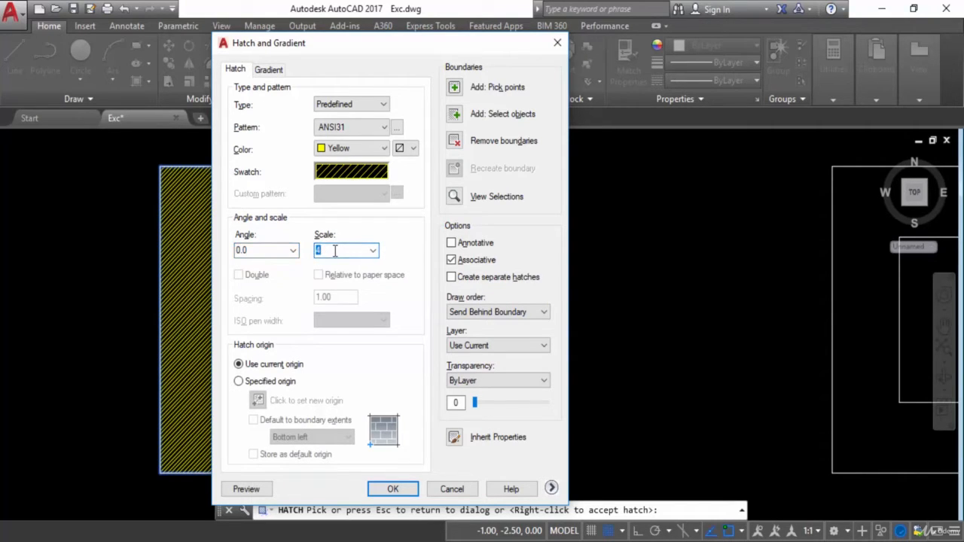
Step: Preview the rescaled hatch between the left rectangles and apply it to the drawing
left_click(245, 488)
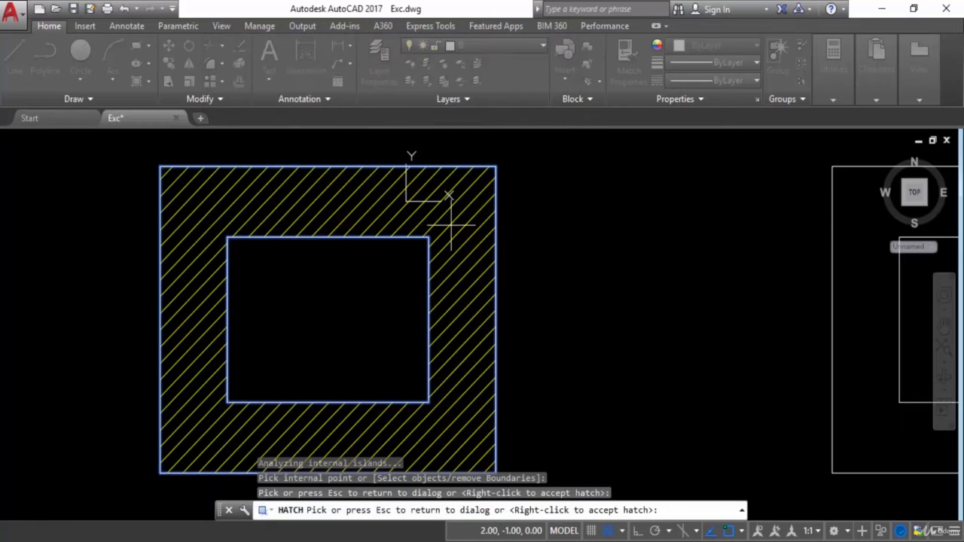
scroll(460, 248, "up", 3)
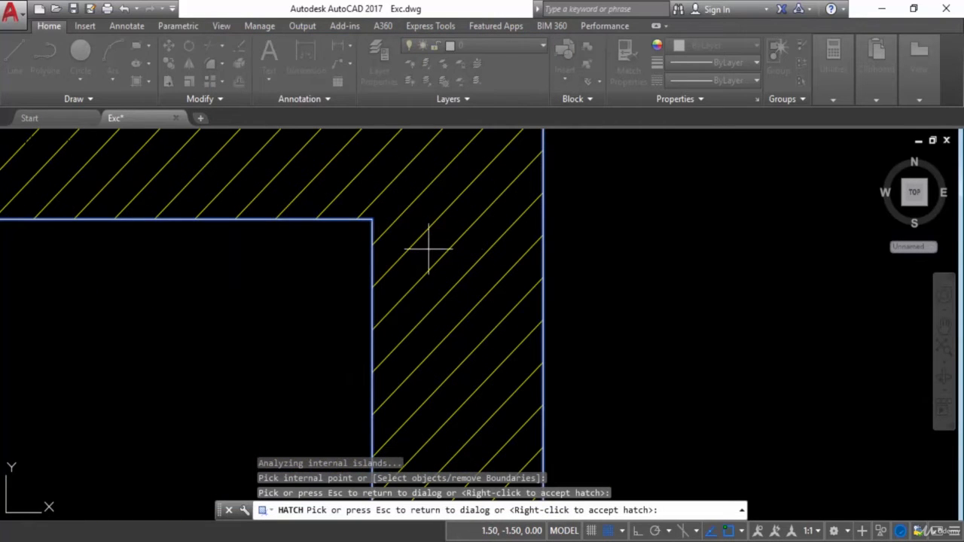
scroll(474, 301, "down", 5)
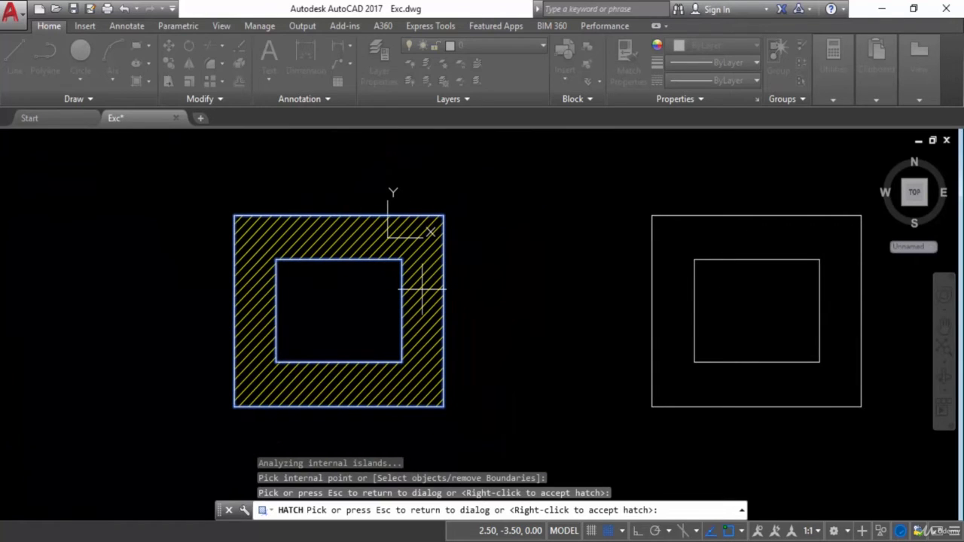
key("Escape")
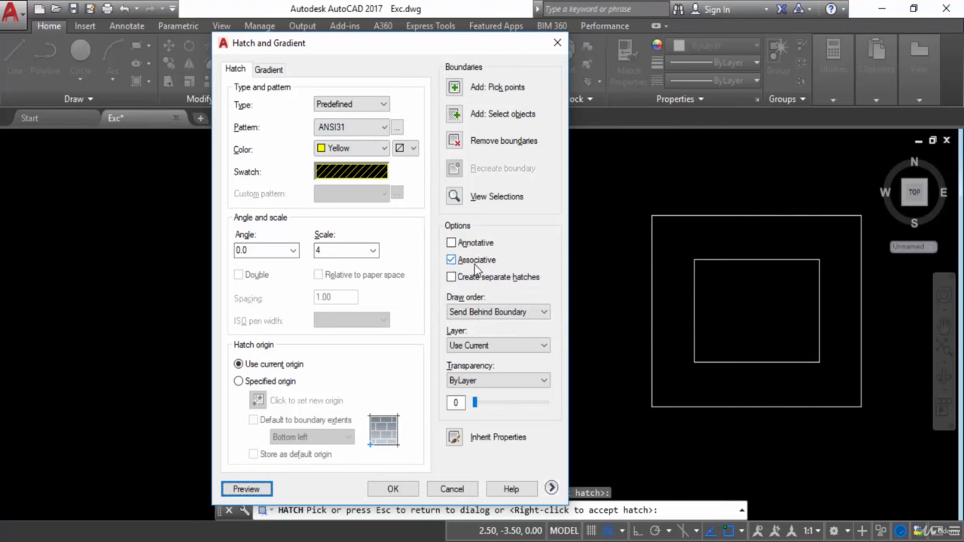
left_click(392, 489)
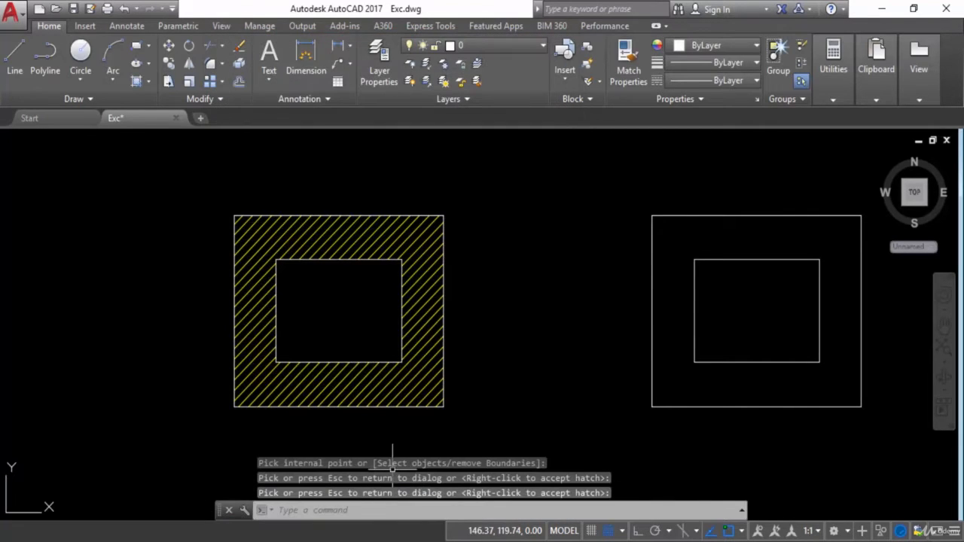
left_click(343, 261)
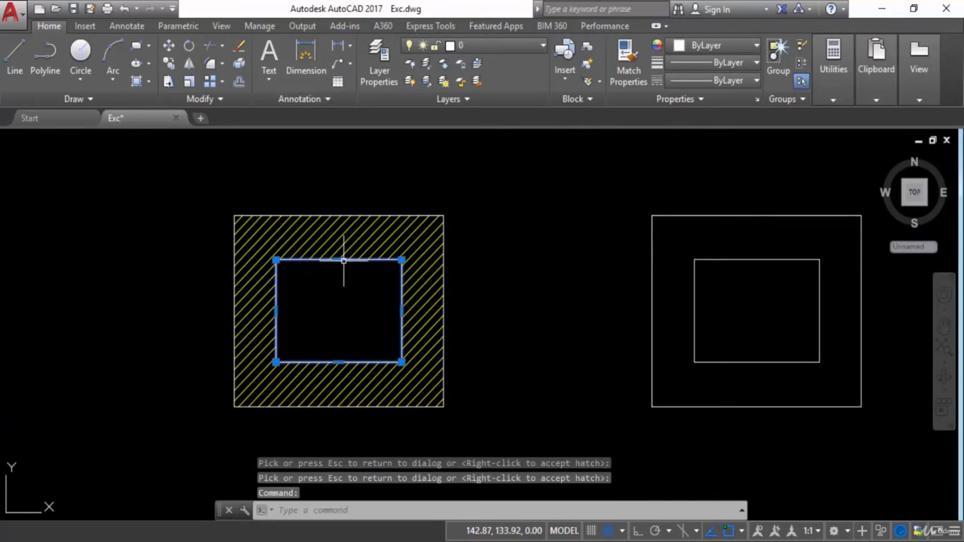
left_click(380, 242)
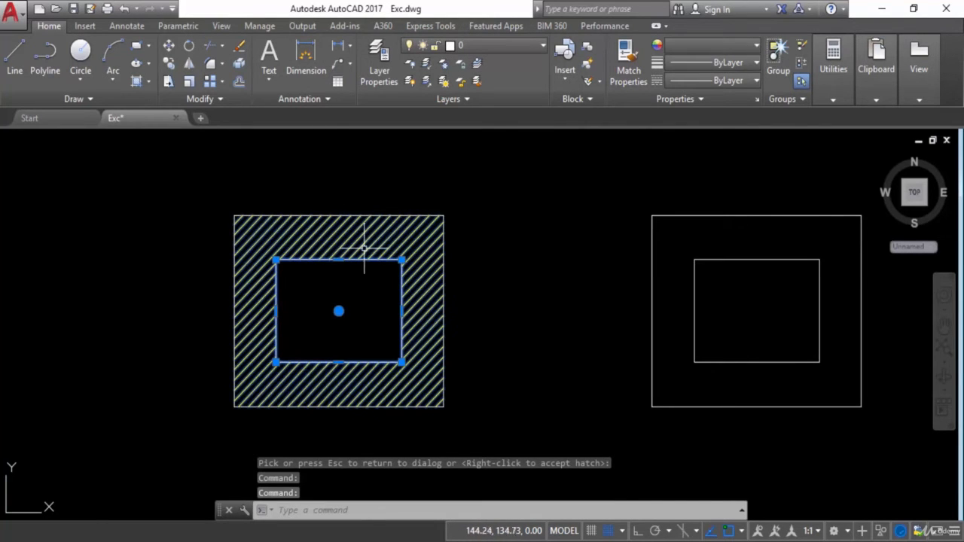
key("Escape")
key("Escape")
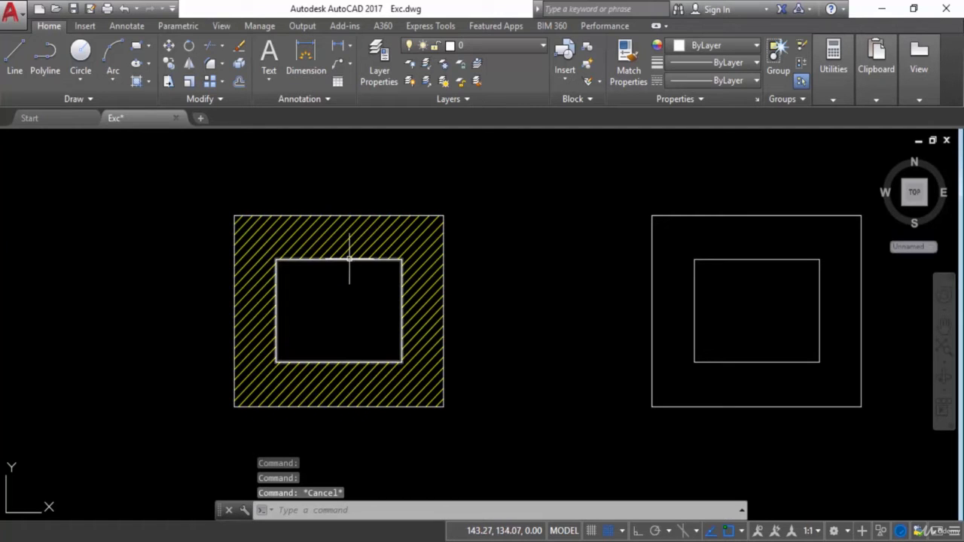
Step: Stretch the upper-right vertex of the left inner rectangle diagonally inward to about (145, 132)
left_click(345, 260)
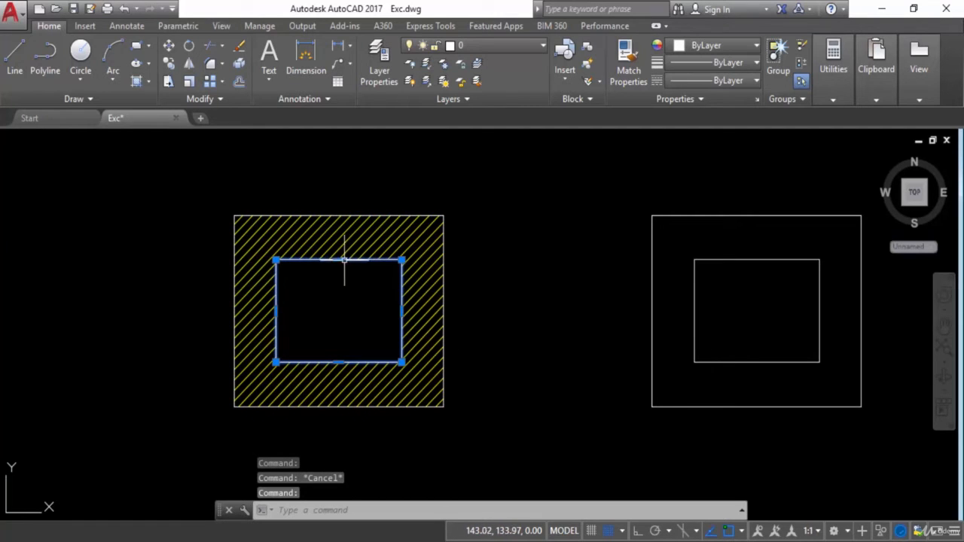
left_click(402, 261)
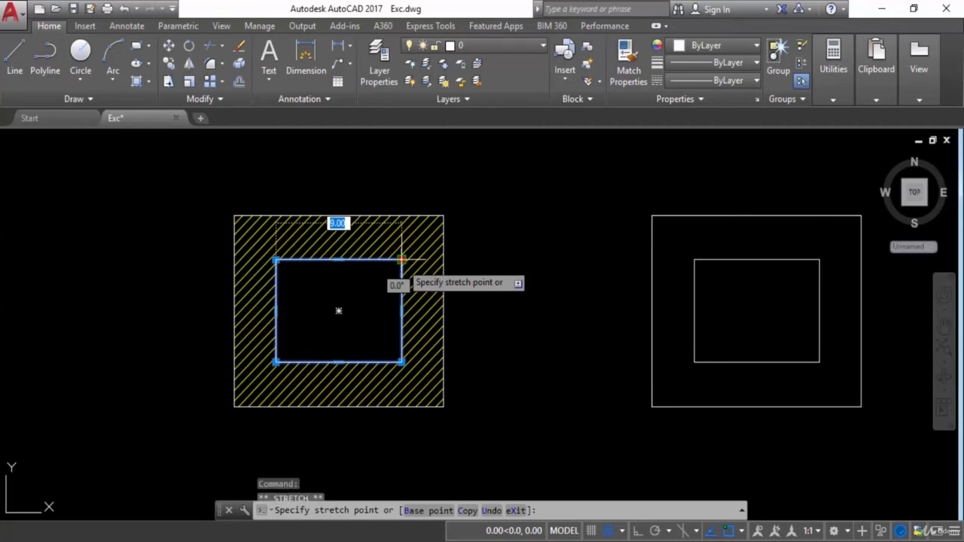
left_click(373, 288)
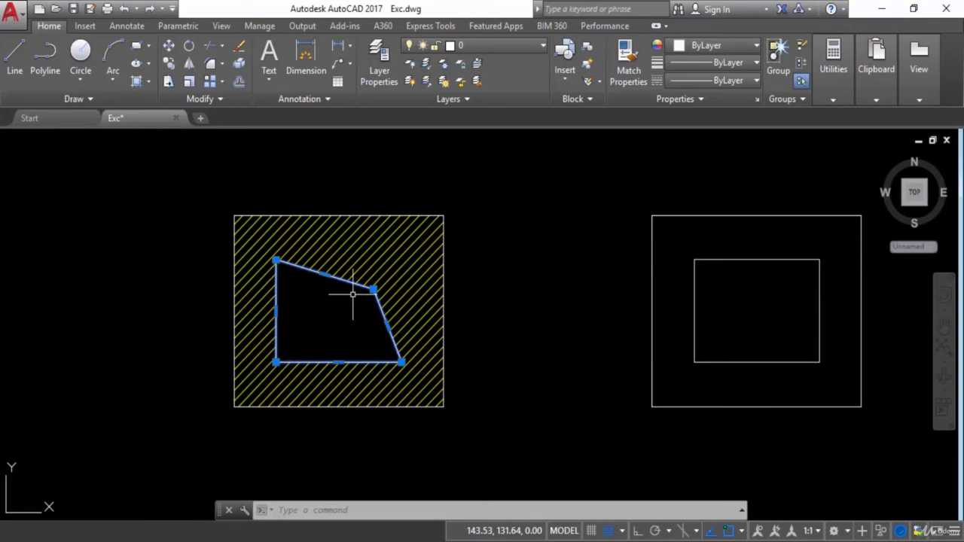
mouse_move(374, 289)
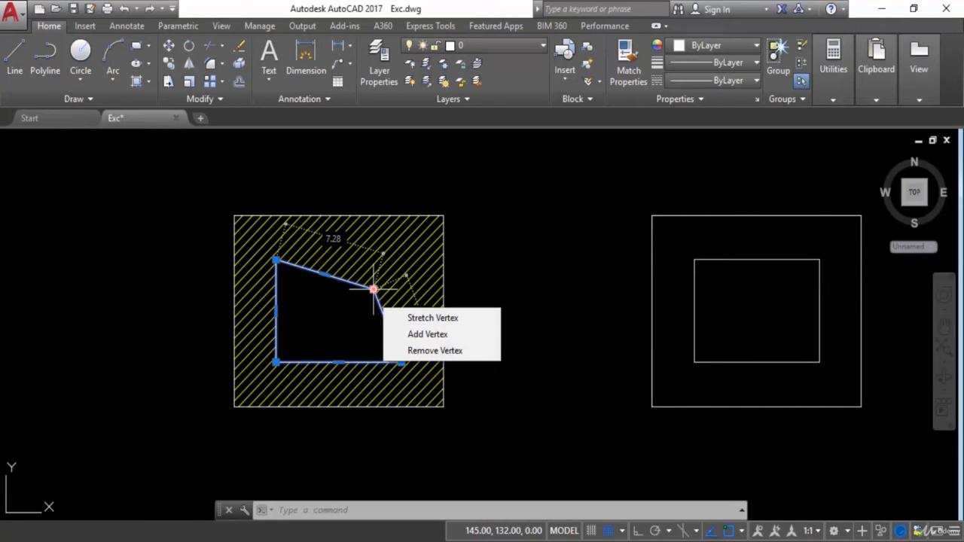
key("Escape")
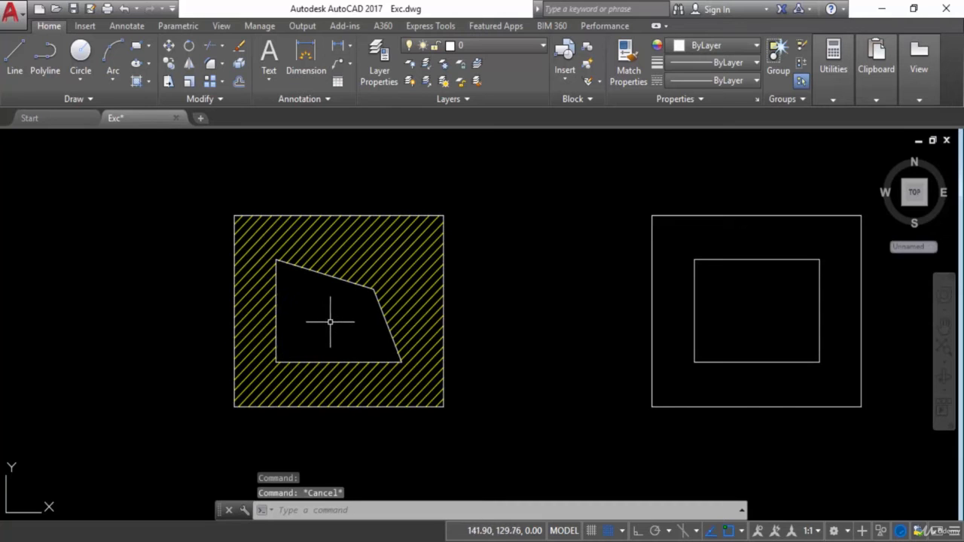
Step: Start a new ANSI31 hatch and set its angle to 15, keeping the scale at 4
type("h")
key("Escape")
key("Return")
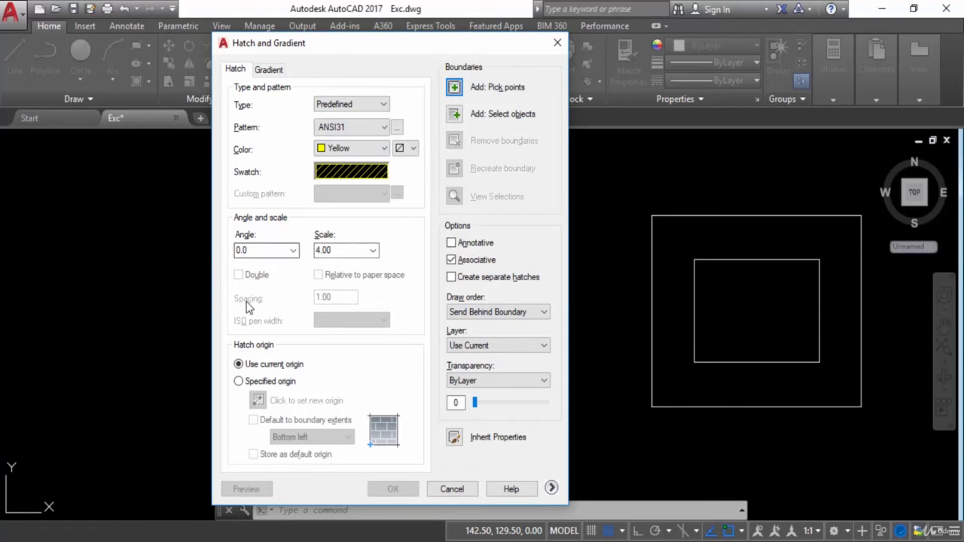
left_click(294, 250)
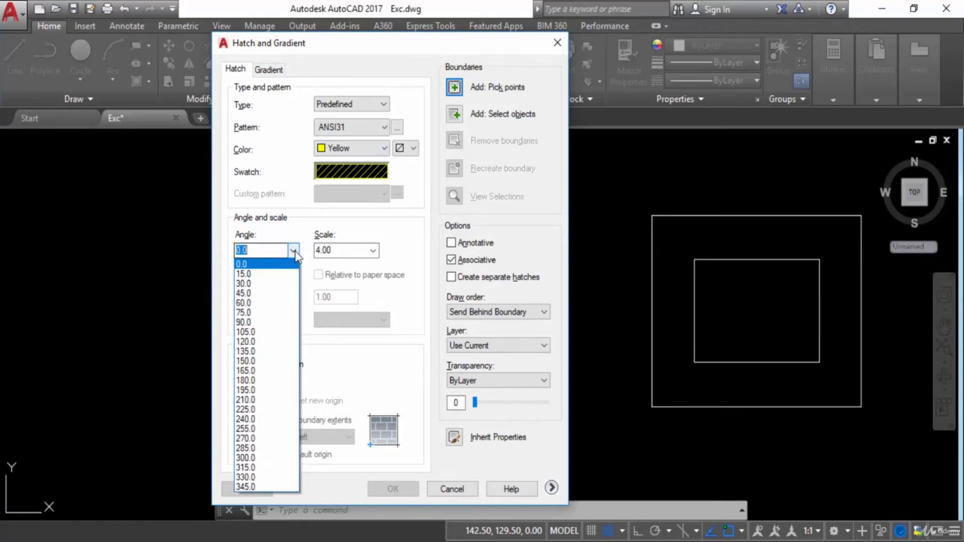
left_click(258, 274)
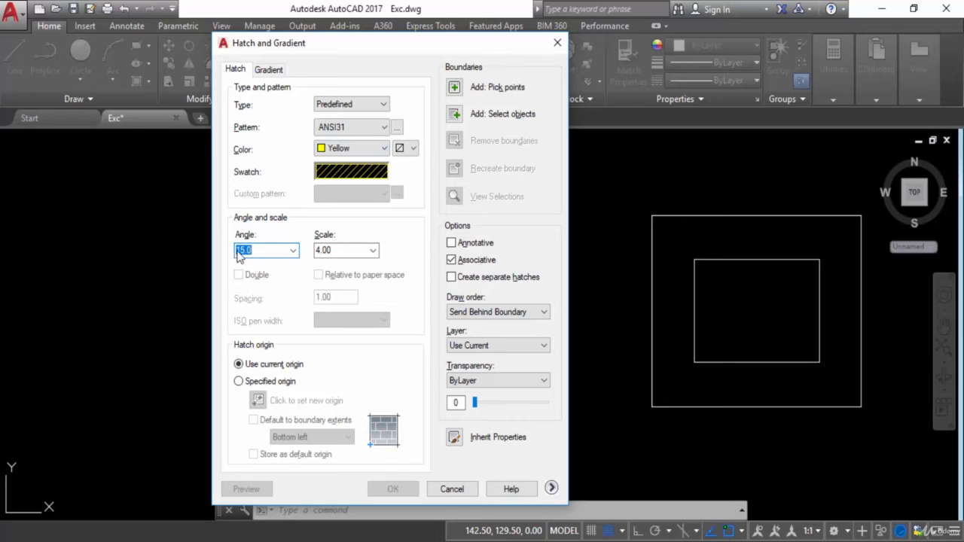
Step: Add the area between the right pair of nested rectangles as the hatch boundary
left_click(453, 89)
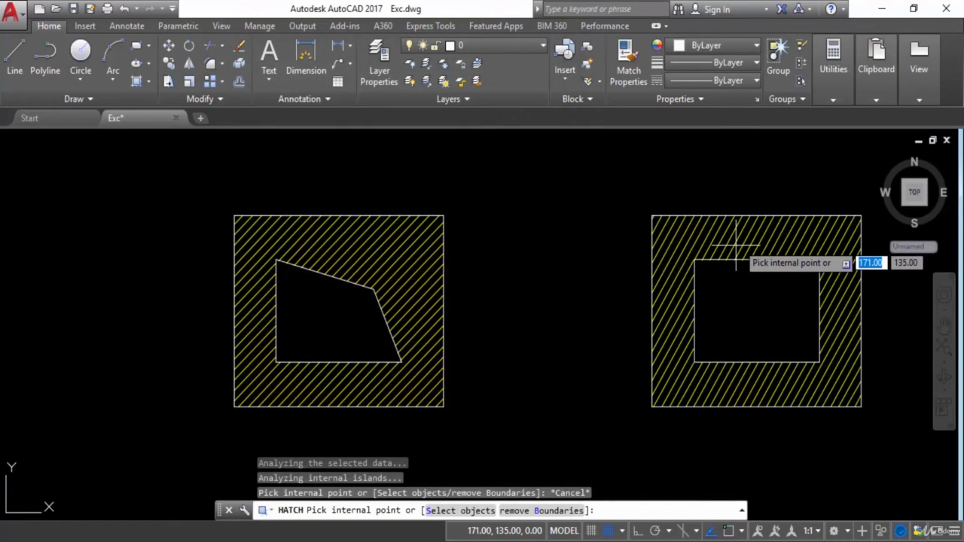
left_click(736, 244)
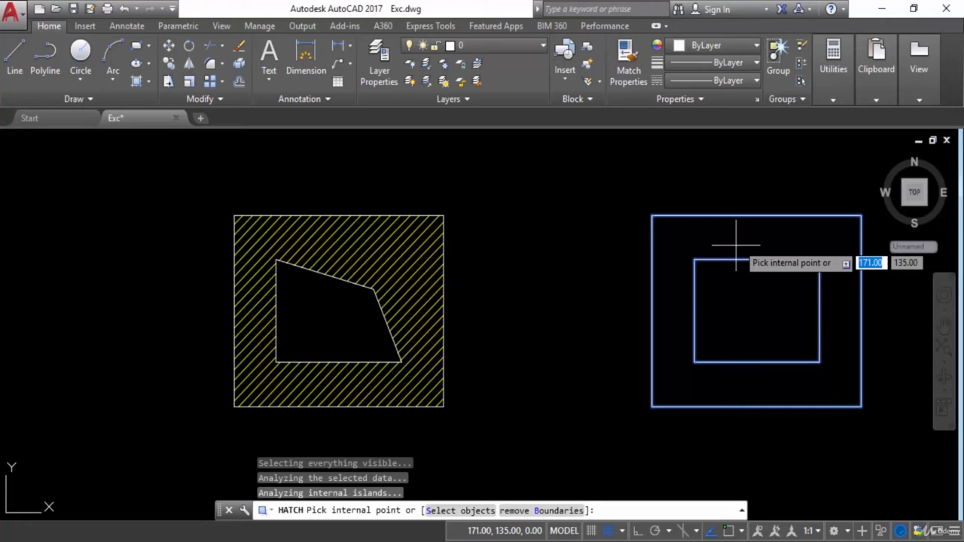
key("Return")
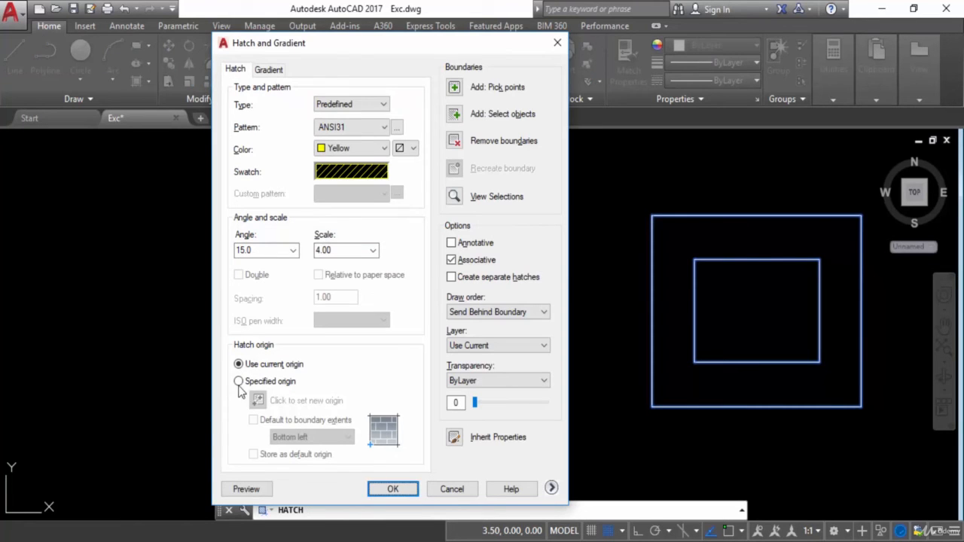
Step: Preview the hatch between the right rectangles, turn off its Associative option and apply it to the drawing
left_click(246, 490)
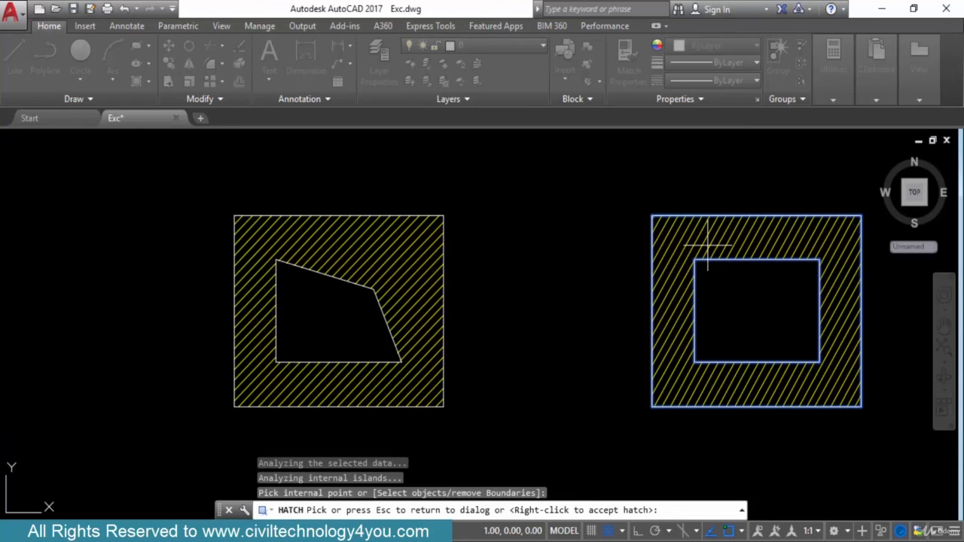
key("Return")
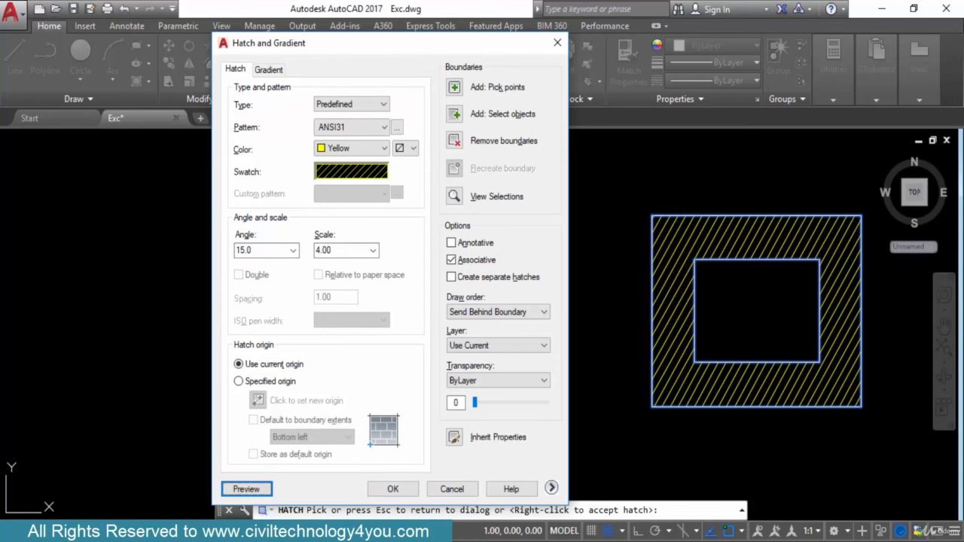
left_click(450, 259)
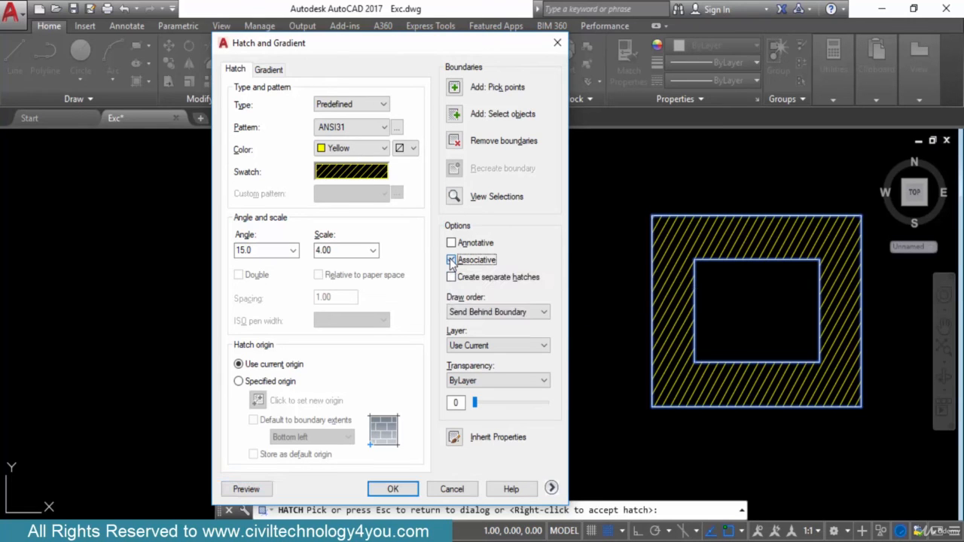
left_click(392, 489)
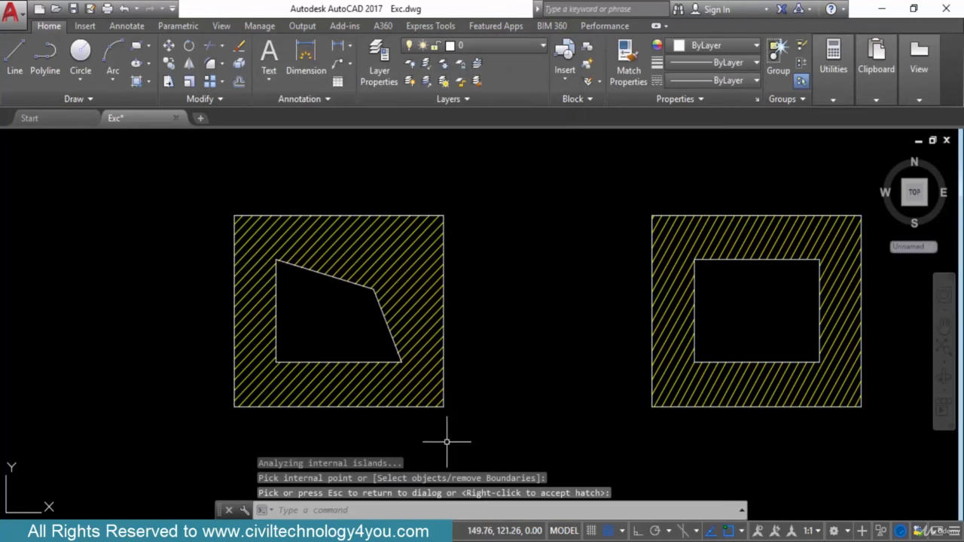
Step: Stretch the upper-right vertex of the right inner rectangle diagonally inward to about (174, 131)
left_click(756, 262)
mouse_move(756, 261)
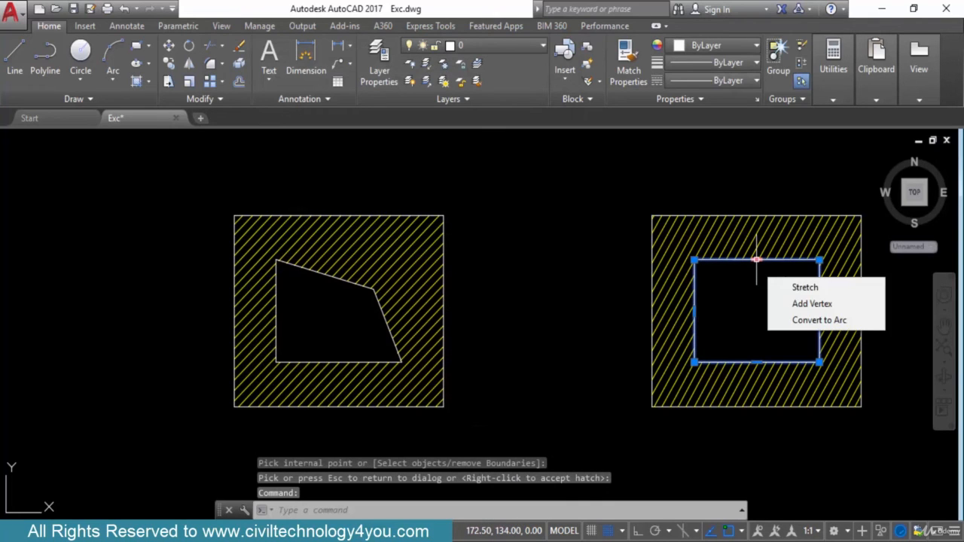
left_click(818, 260)
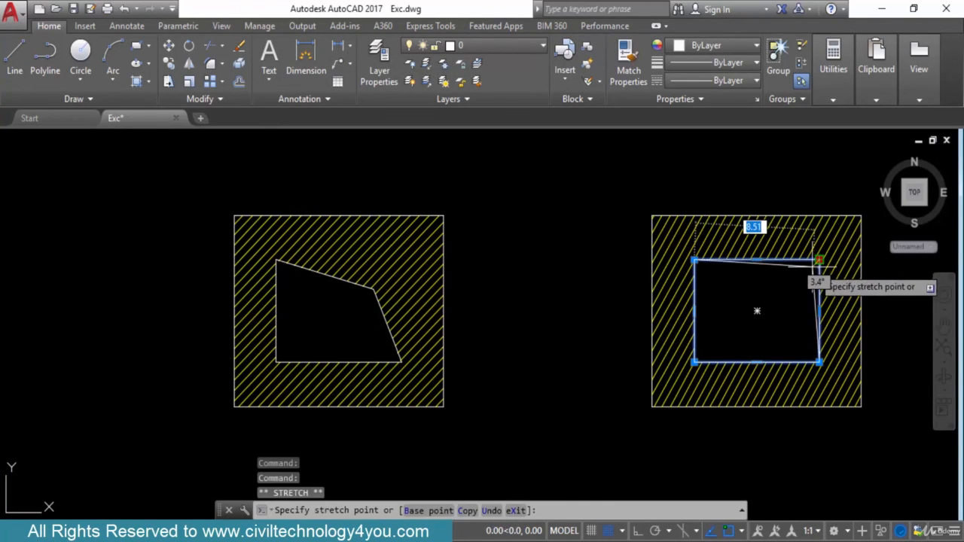
left_click(784, 305)
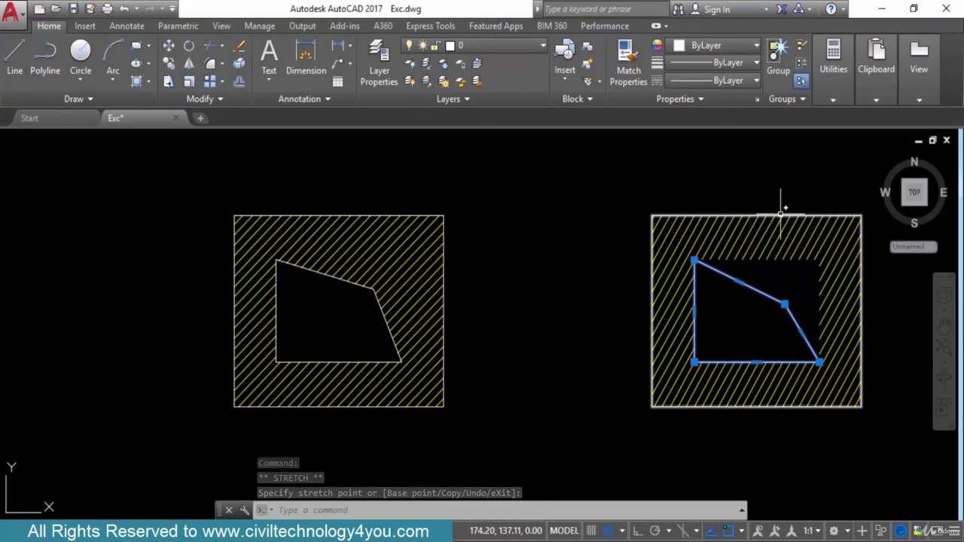
key("Escape")
Step: Stretch the right hatch's inner upper-right boundary vertex onto the moved rectangle vertex at about (174, 131)
left_click(821, 251)
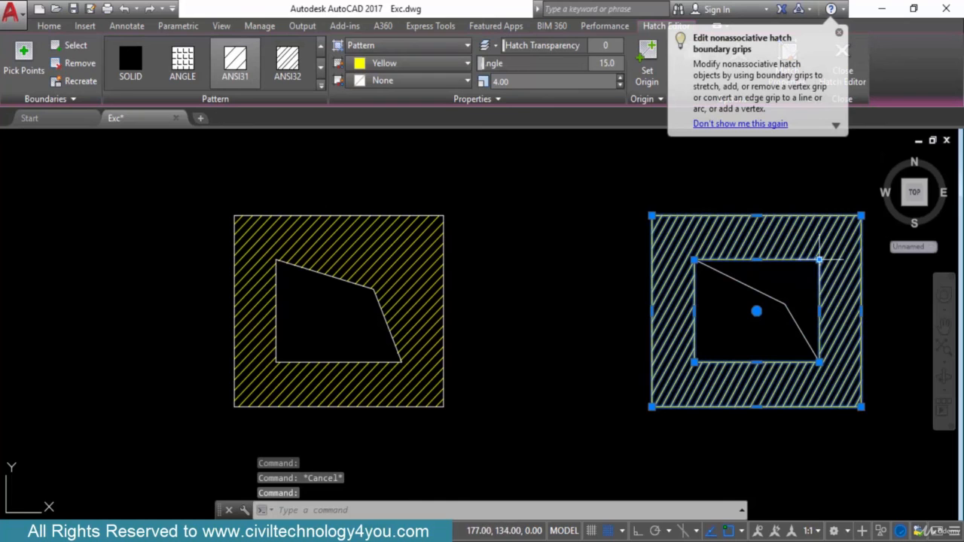
left_click(819, 260)
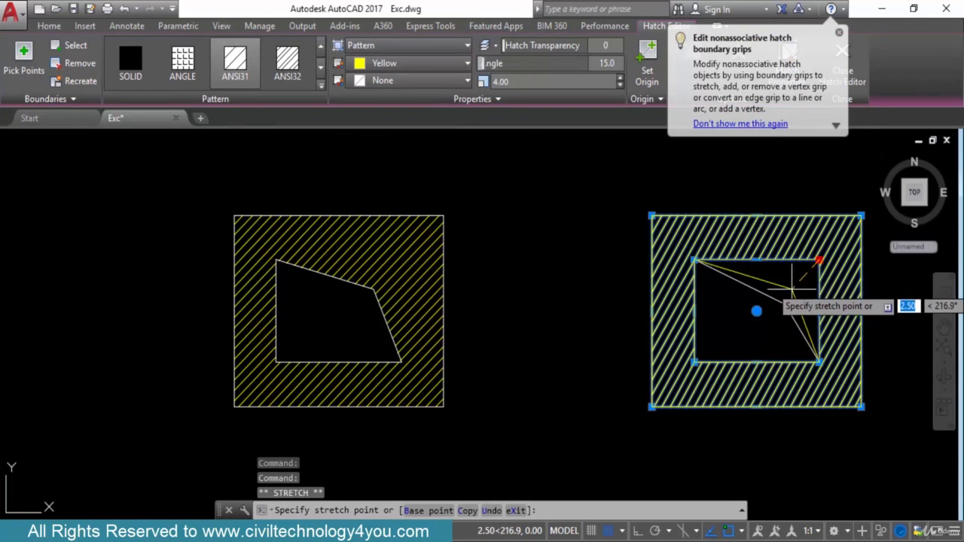
left_click(786, 304)
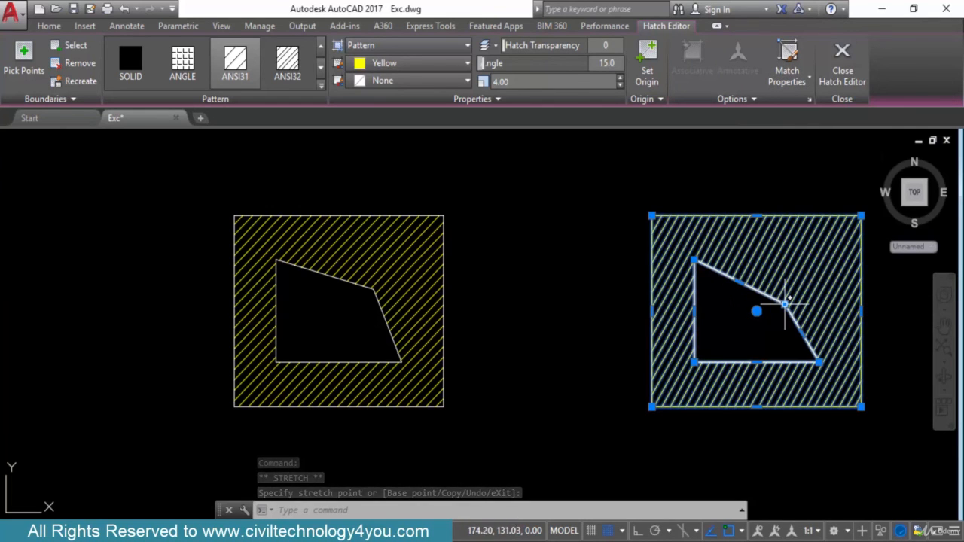
left_click(787, 303)
key("Escape")
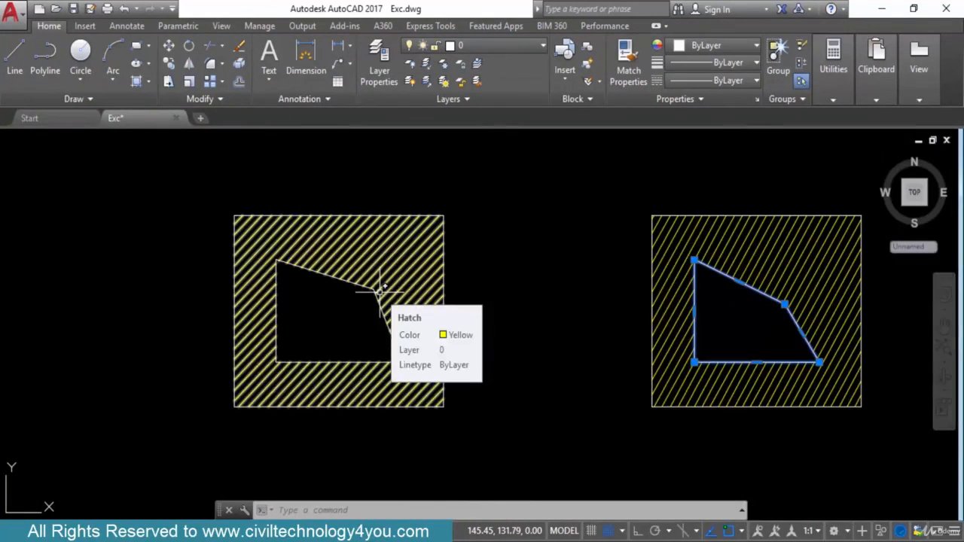